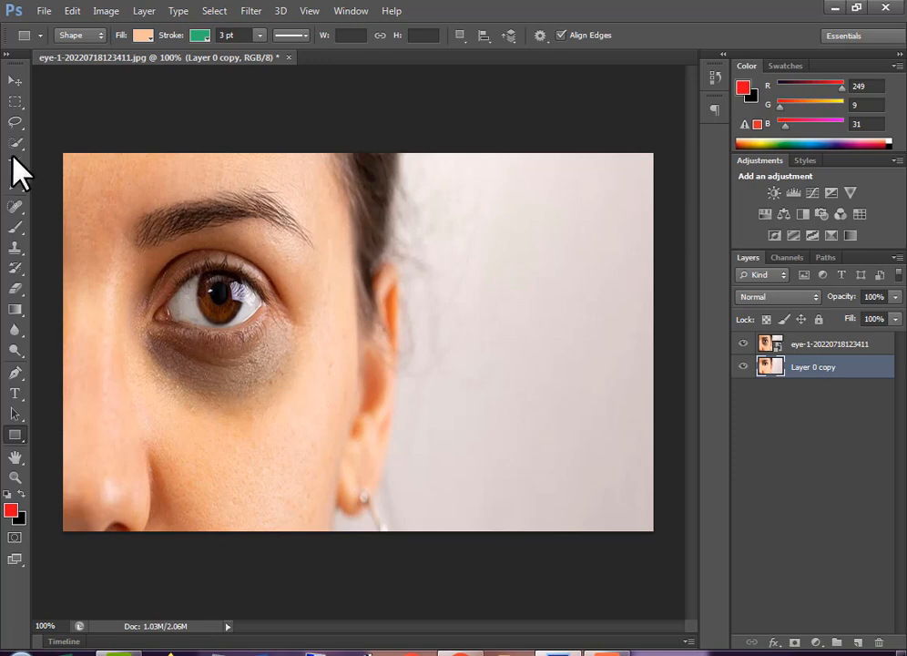
# Compare the before and after versions of the under-eye retouch by hiding and reshowing the top layer.
pyautogui.click(14, 457)
pyautogui.click(200, 455)
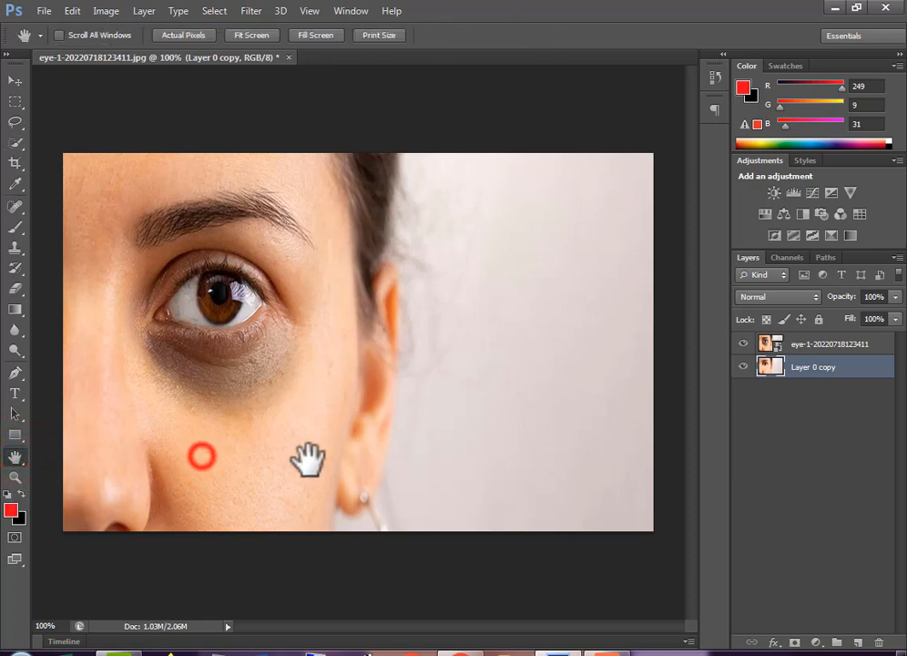
pyautogui.keyDown('alt'); pyautogui.click(448, 408); pyautogui.keyUp('alt')
pyautogui.keyDown('alt'); pyautogui.click(448, 408); pyautogui.keyUp('alt')
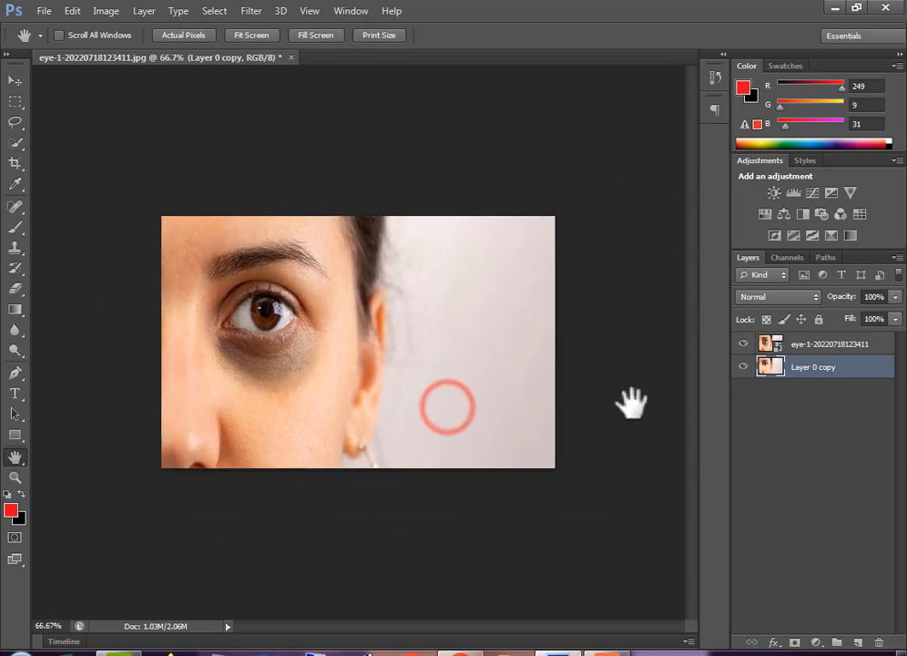
pyautogui.click(744, 343)
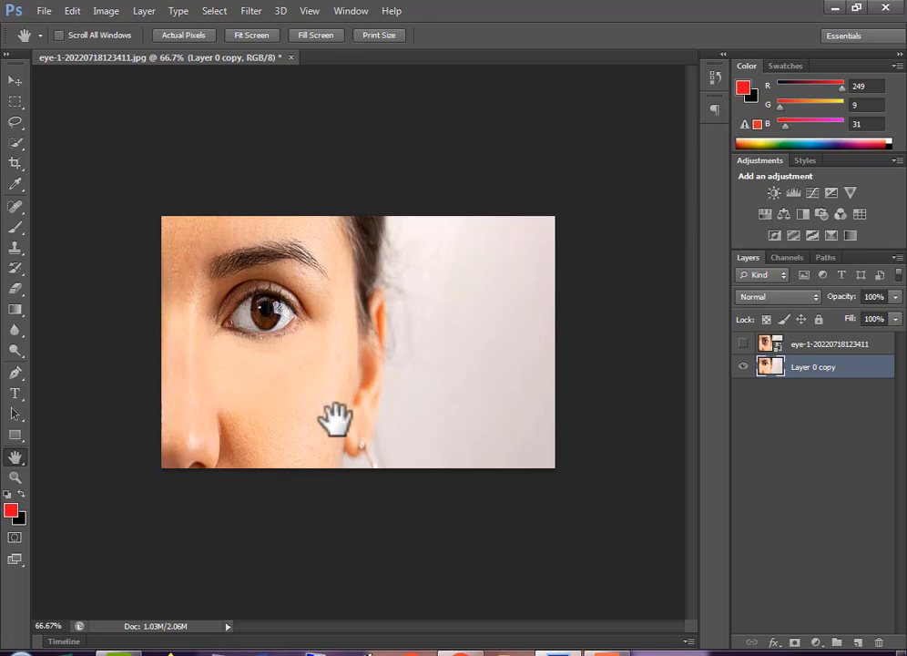
pyautogui.click(743, 343)
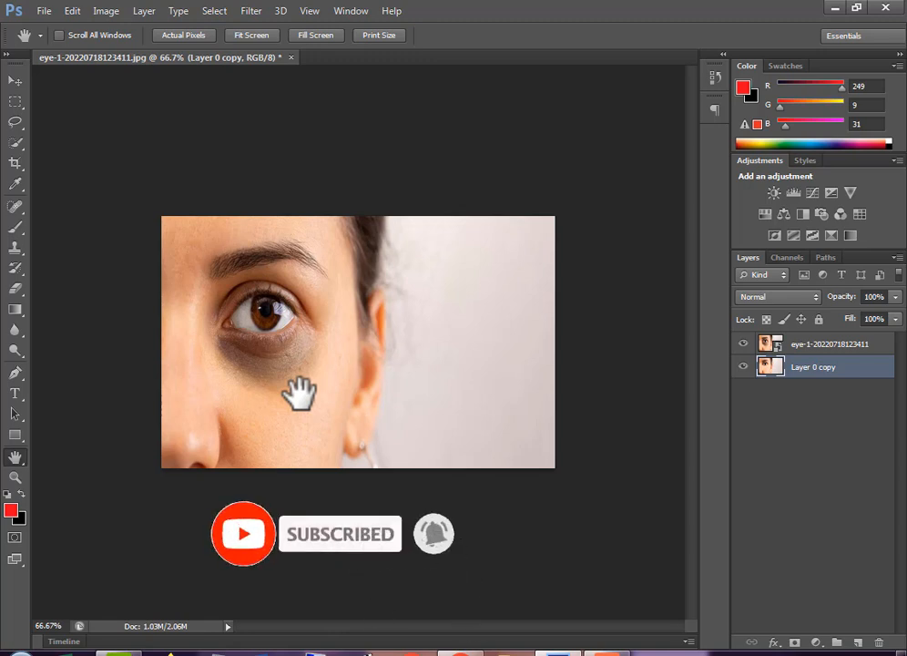
# Close the retouched document without saving and reopen the original eye-1-20220718123411.jpg from the Desktop.
pyautogui.click(291, 57)
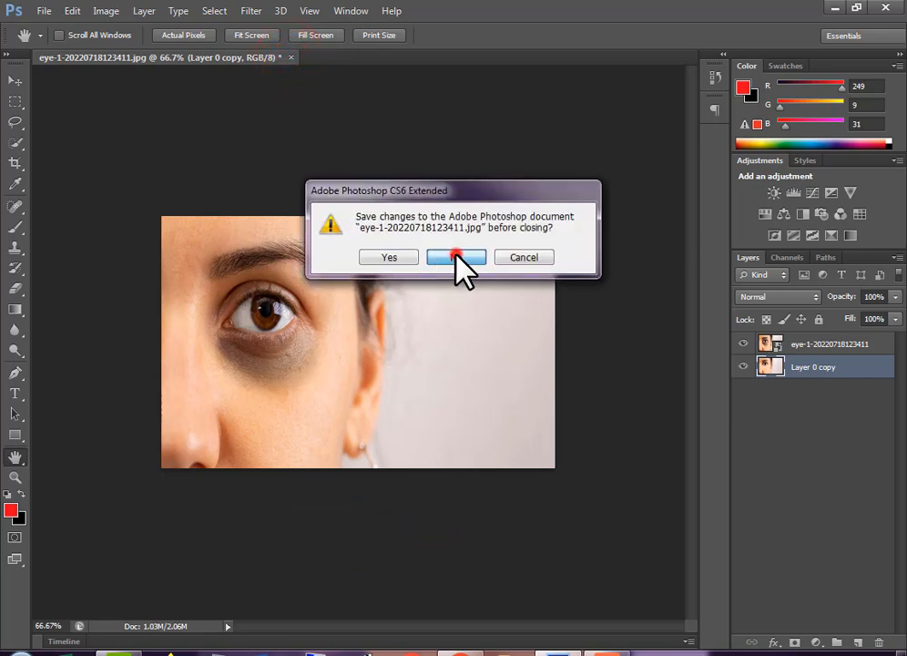
pyautogui.click(457, 257)
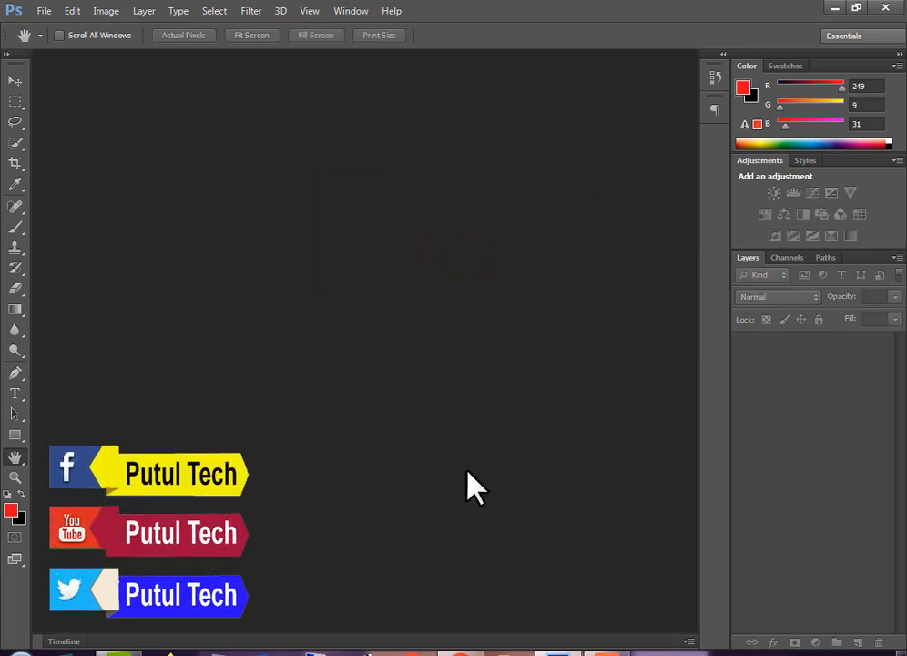
pyautogui.doubleClick(512, 263)
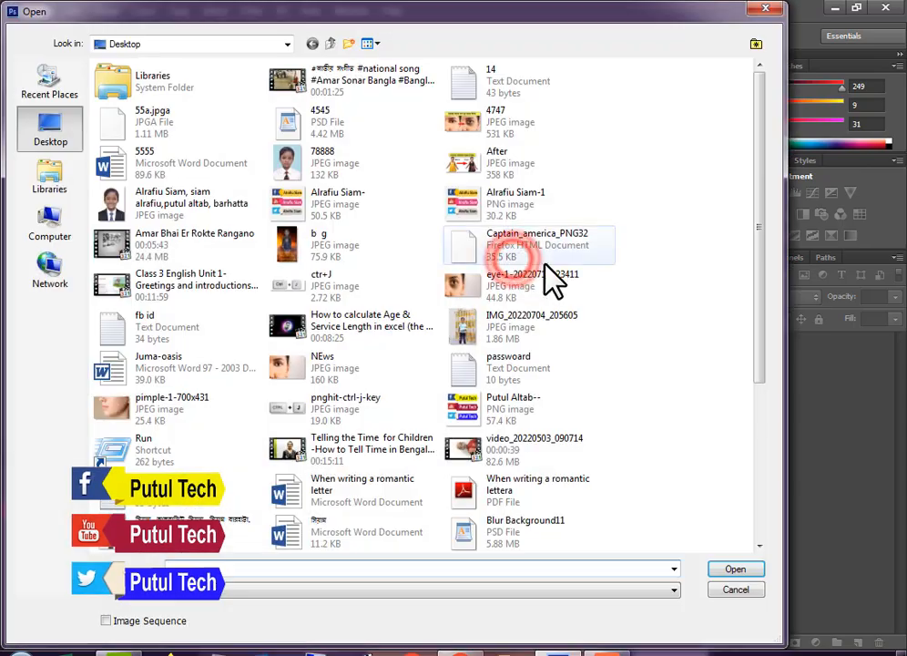
pyautogui.click(471, 289)
pyautogui.doubleClick(471, 289)
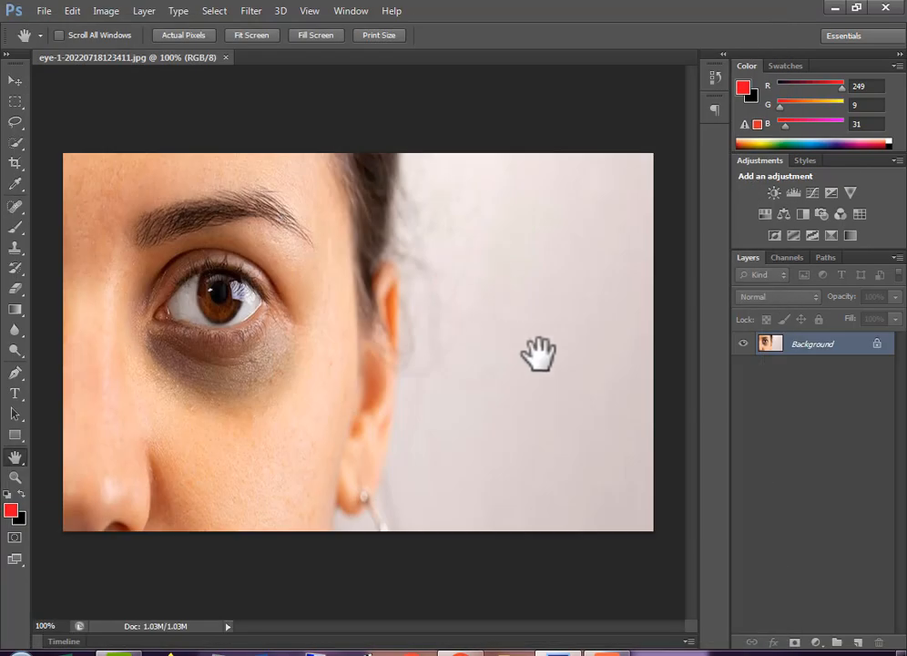
# Unlock the background as a regular layer named Layer 0 and duplicate it.
pyautogui.doubleClick(864, 348)
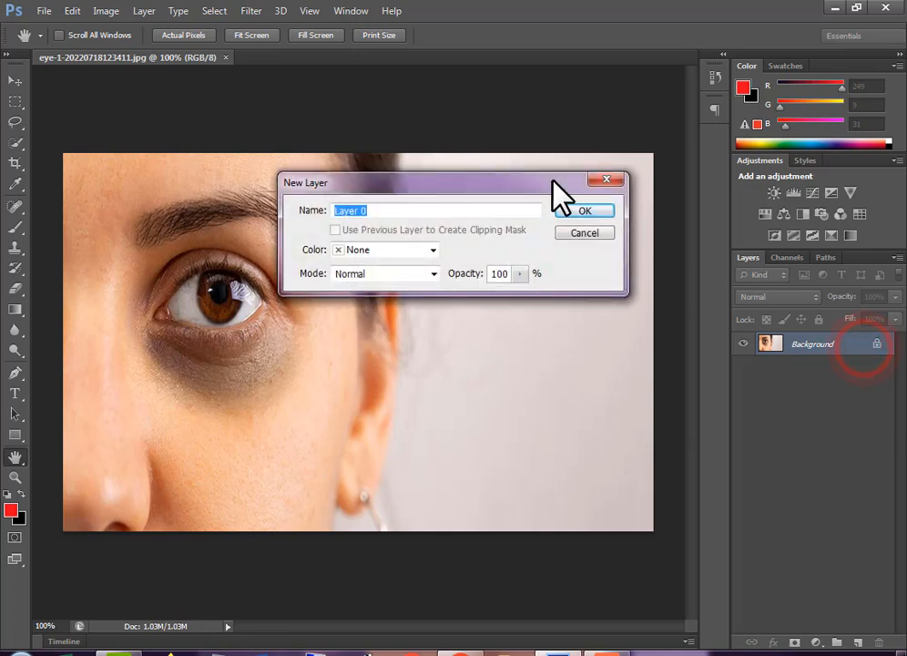
pyautogui.click(582, 212)
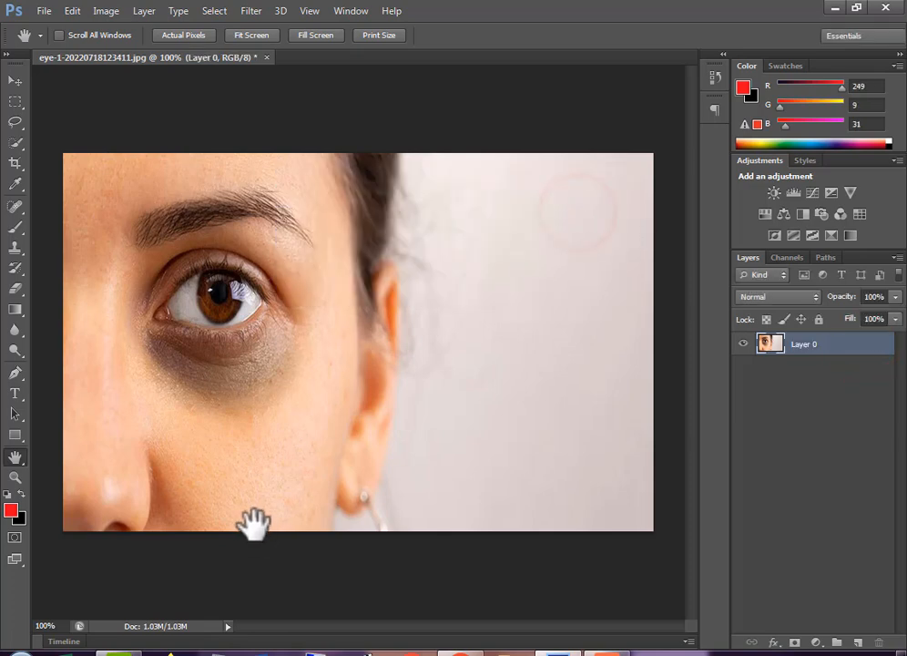
pyautogui.rightClick(836, 357)
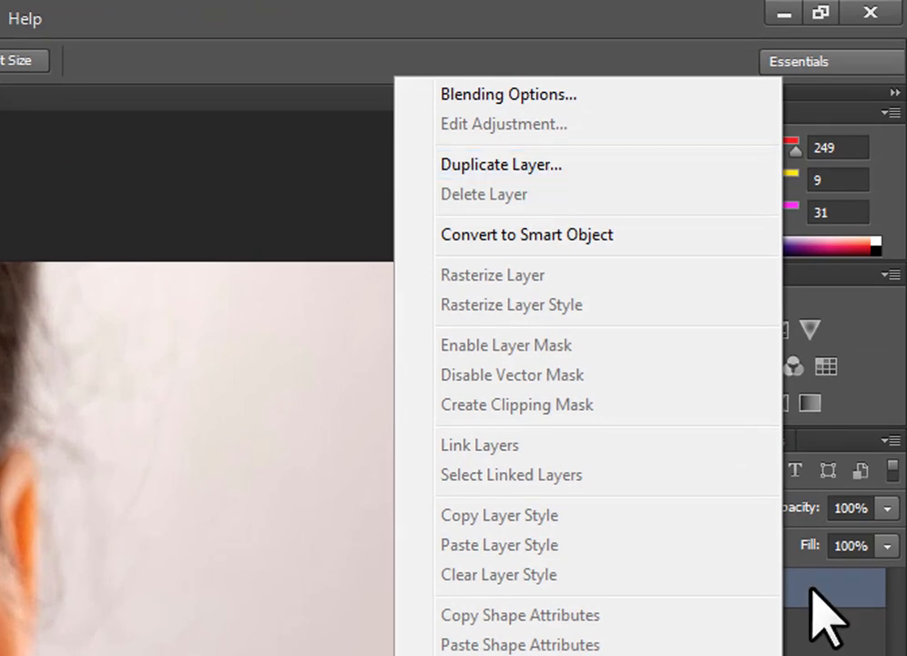
pyautogui.click(823, 542)
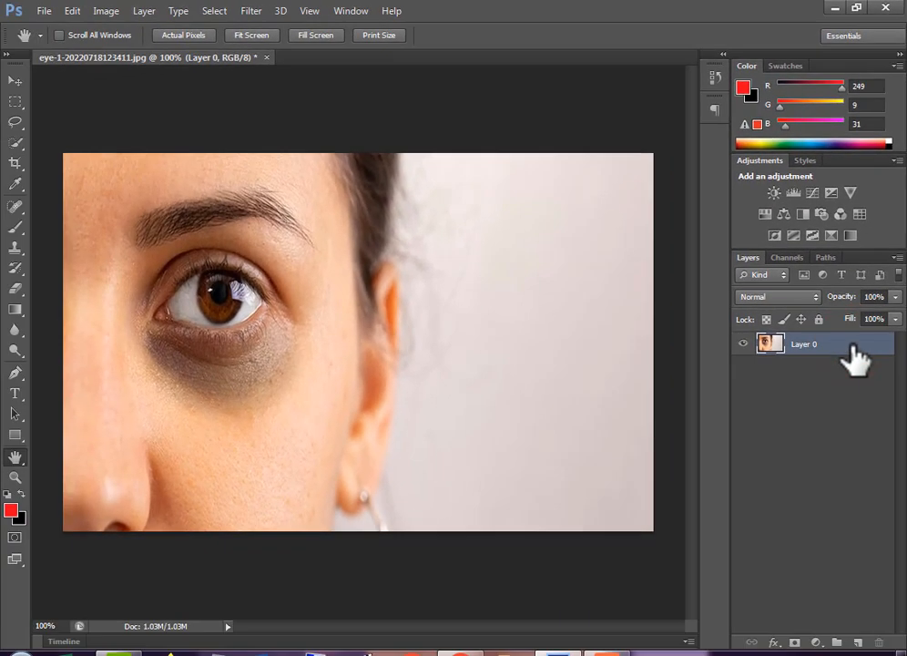
pyautogui.moveTo(830, 501); pyautogui.dragTo(834, 655)
pyautogui.moveTo(822, 535); pyautogui.dragTo(820, 640)
pyautogui.click(783, 106)
pyautogui.moveTo(783, 106); pyautogui.dragTo(826, 635)
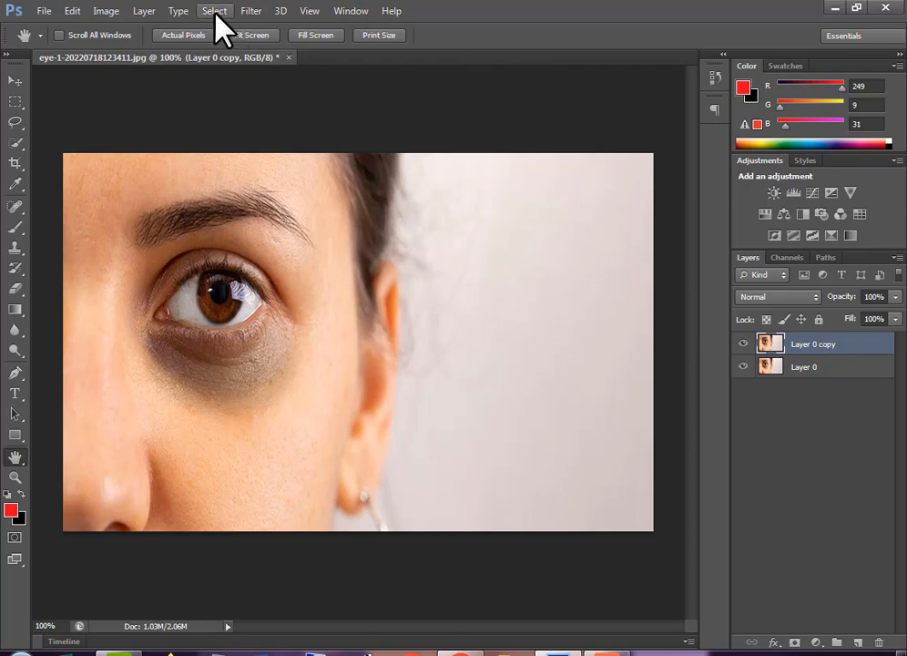
# Apply a High Pass filter with a 2.5-pixel radius to Layer 0 copy and set its blend mode to Overlay.
pyautogui.click(251, 11)
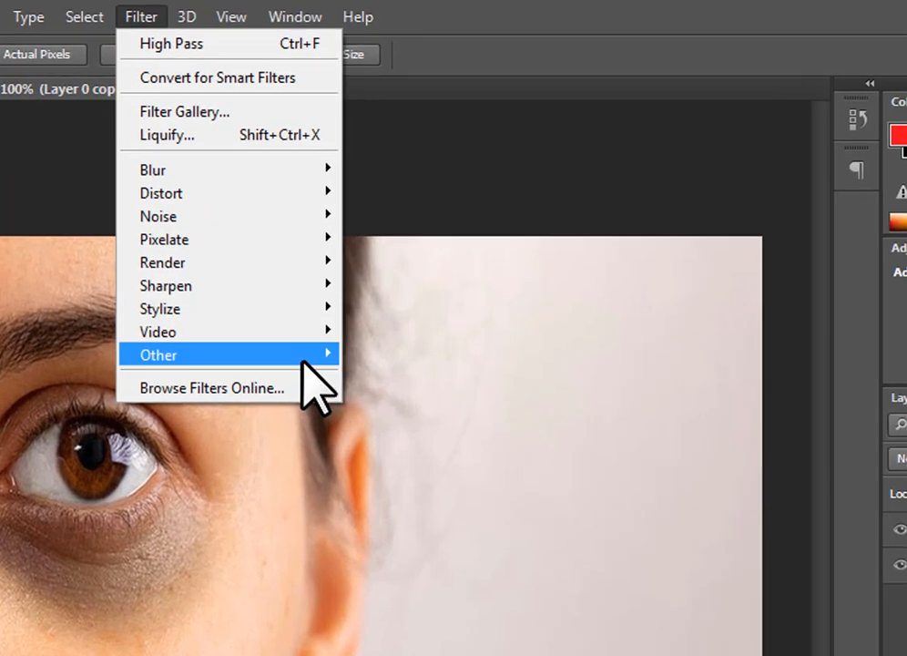
pyautogui.moveTo(355, 233)
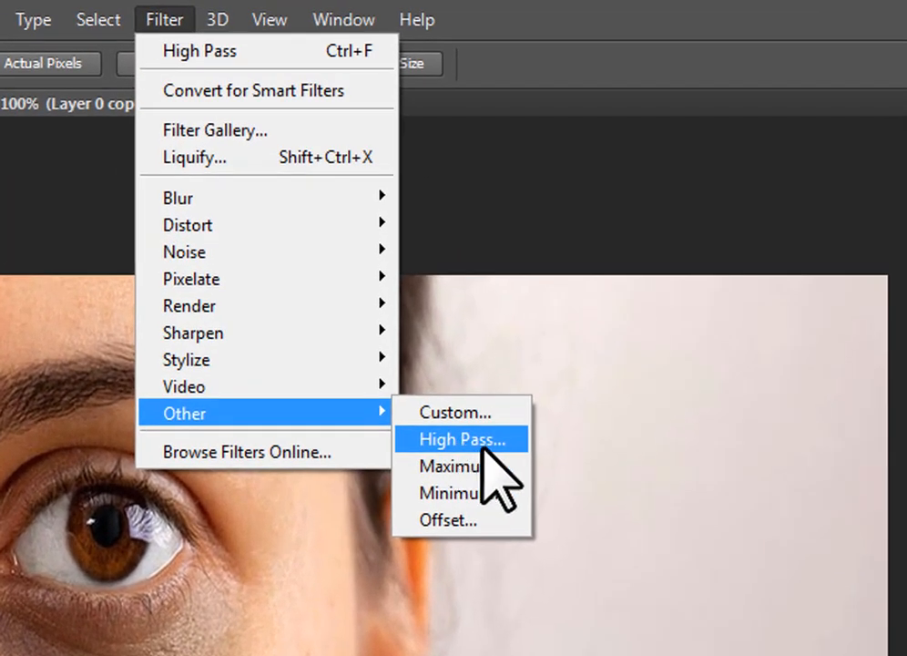
pyautogui.click(495, 446)
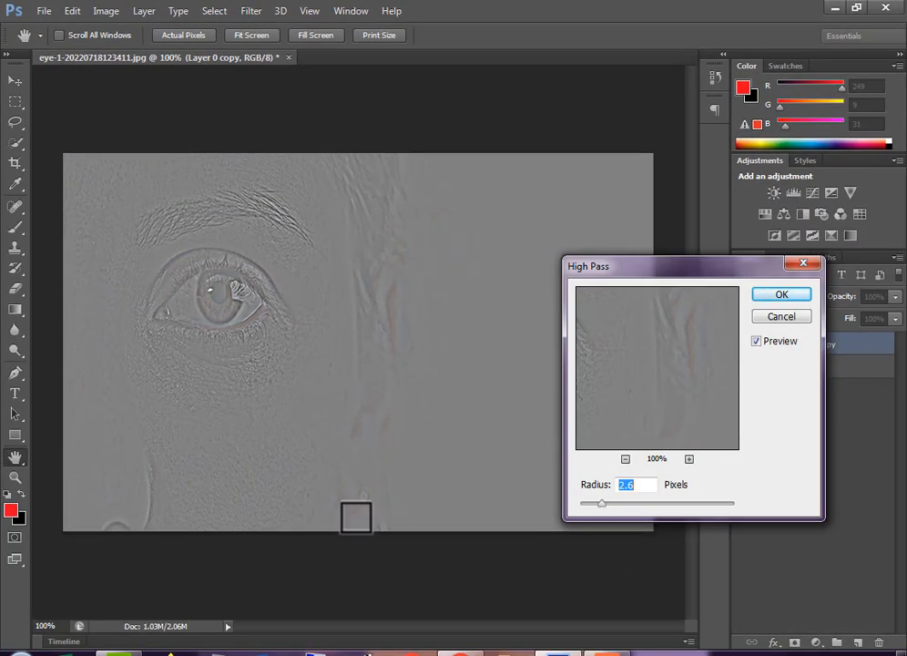
pyautogui.moveTo(705, 269); pyautogui.dragTo(570, 303)
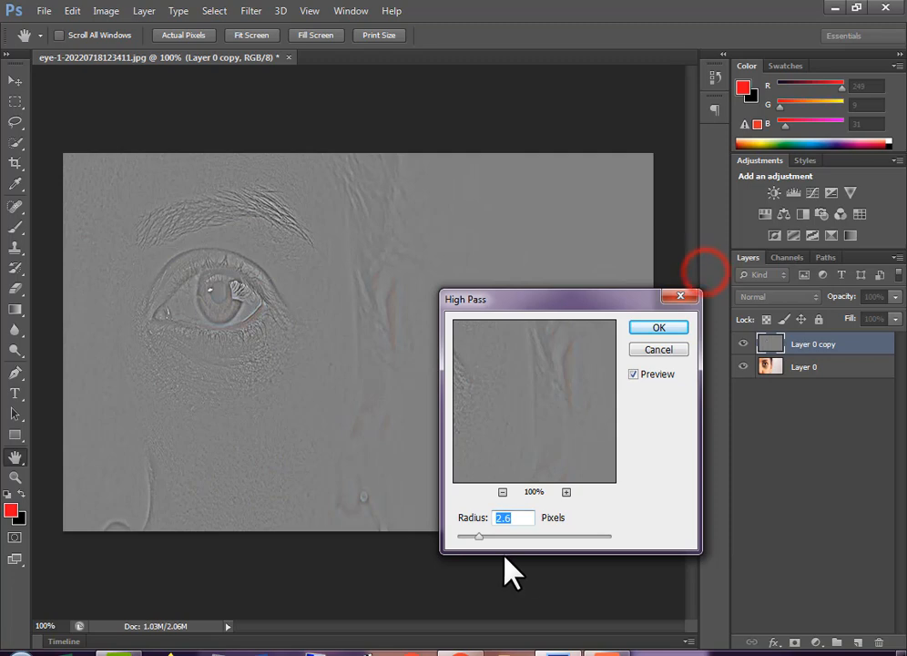
pyautogui.moveTo(481, 537)
pyautogui.mouseDown()
pyautogui.moveTo(502, 538)
pyautogui.moveTo(478, 537)
pyautogui.mouseUp()
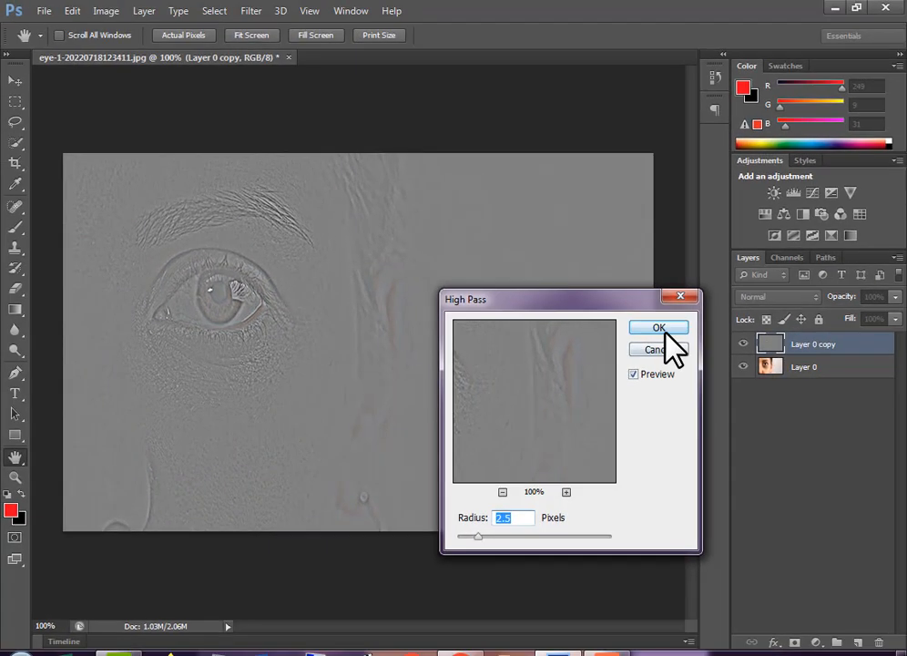
pyautogui.click(666, 330)
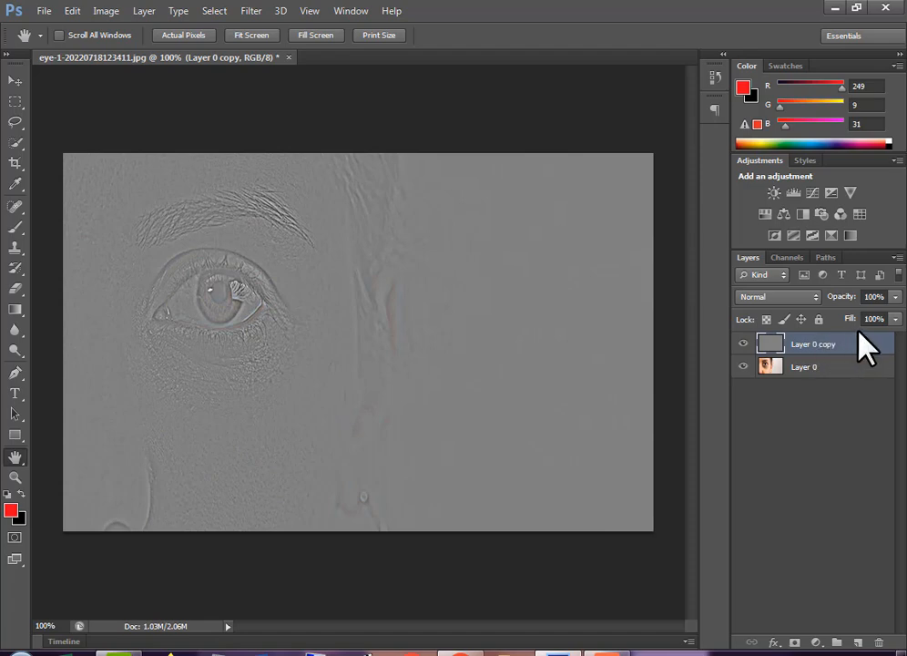
pyautogui.click(789, 298)
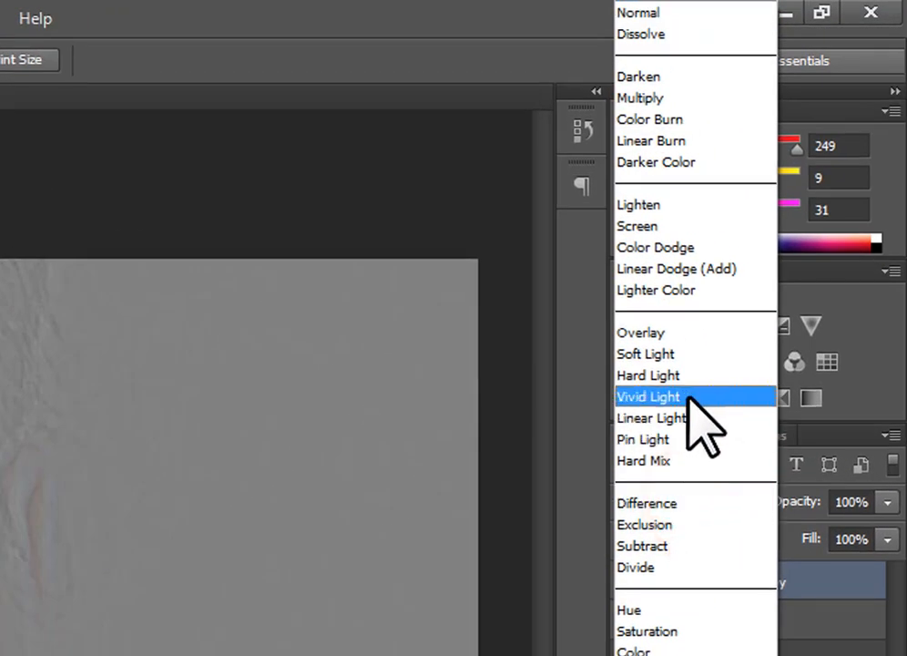
pyautogui.click(681, 334)
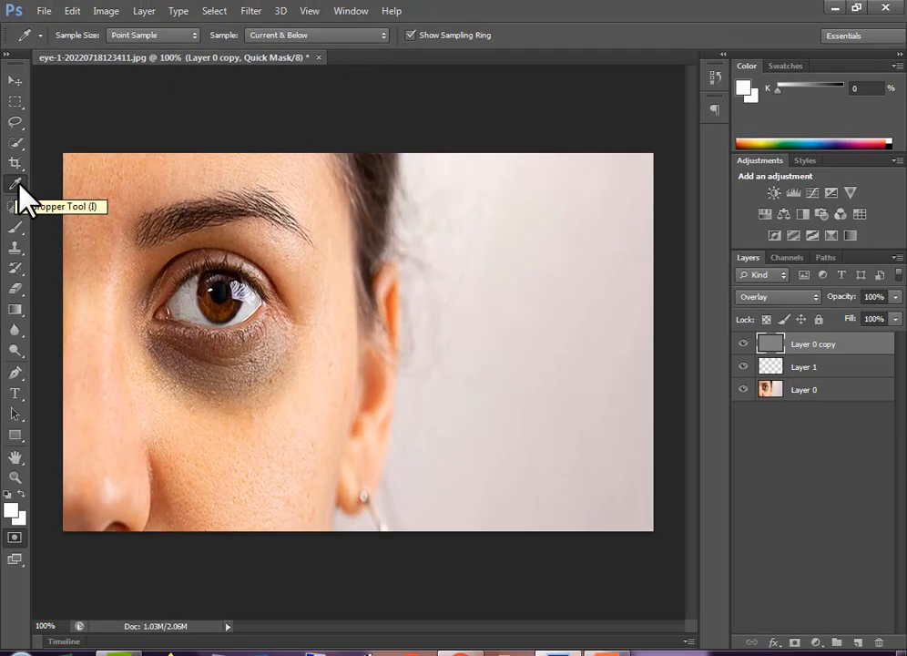
# Exit Quick Mask mode and sample the light skin tone on the cheek below the eye as the foreground color.
pyautogui.click(33, 180)
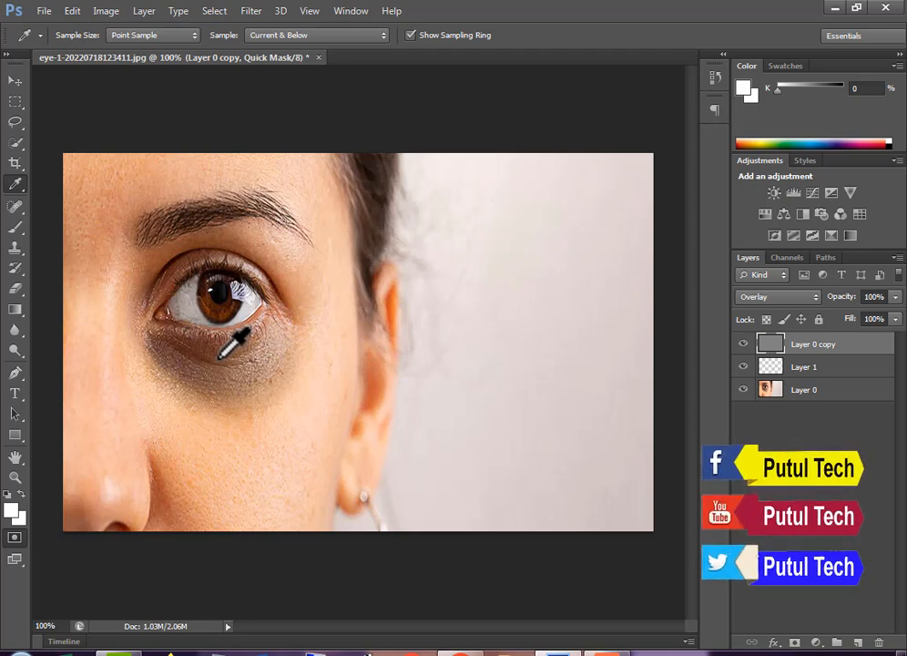
pyautogui.click(268, 437)
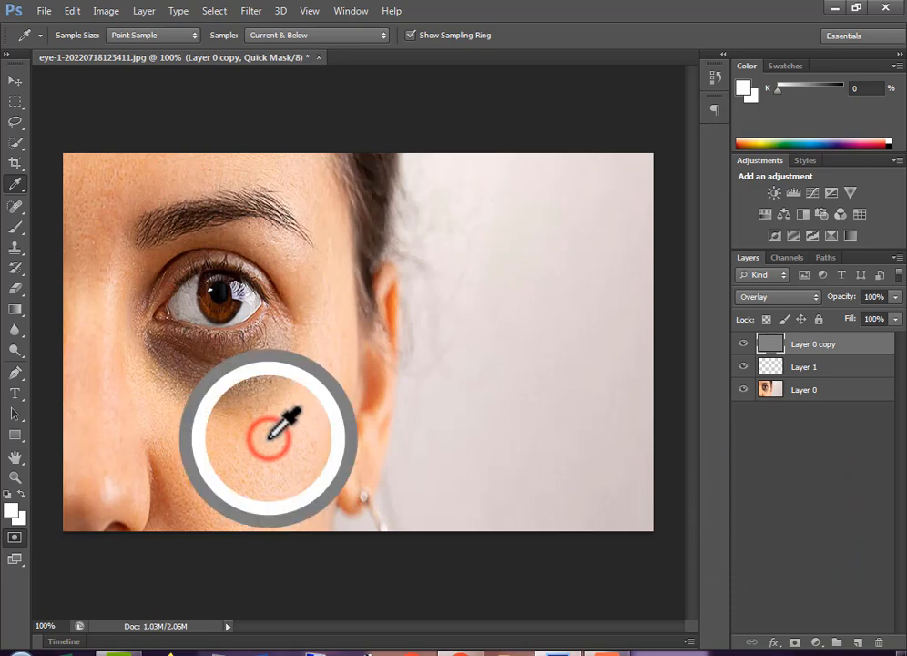
pyautogui.press('q')
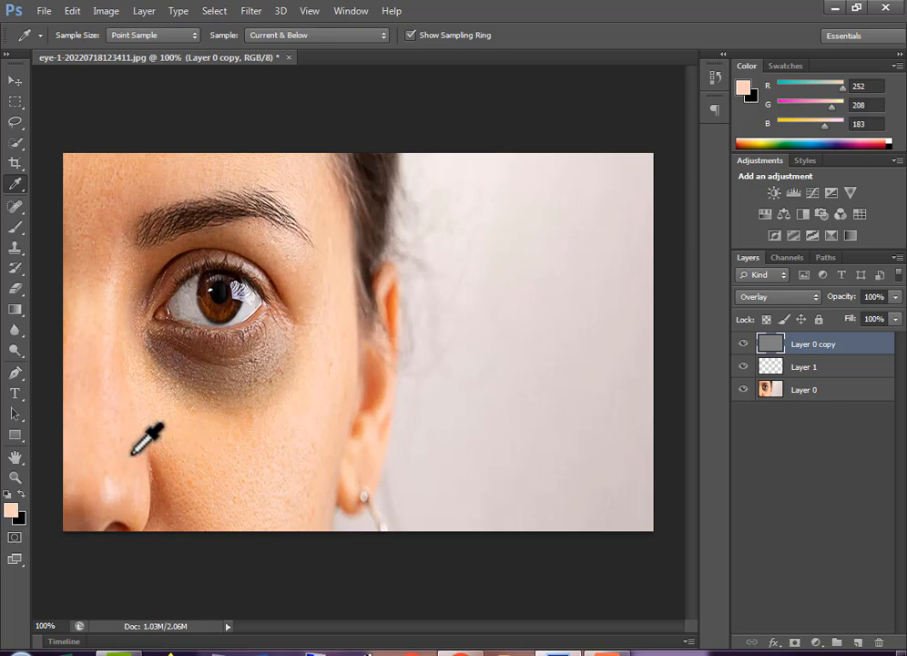
pyautogui.click(292, 419)
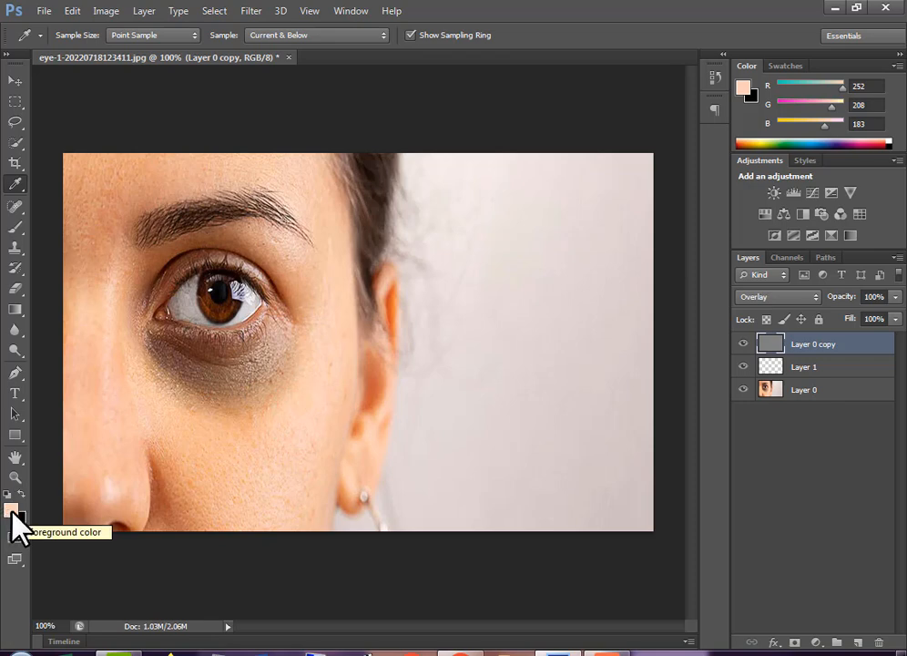
# Set up the Brush tool with 39% opacity and 42% flow.
pyautogui.click(16, 227)
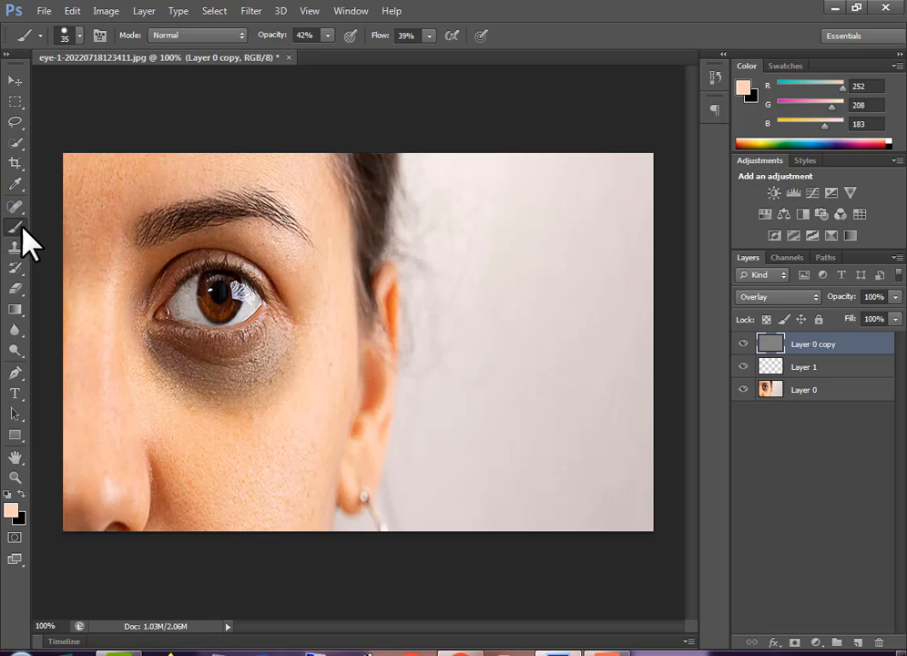
pyautogui.moveTo(327, 34)
pyautogui.mouseDown()
pyautogui.moveTo(348, 53)
pyautogui.moveTo(370, 53)
pyautogui.moveTo(286, 82)
pyautogui.moveTo(290, 73)
pyautogui.mouseUp()
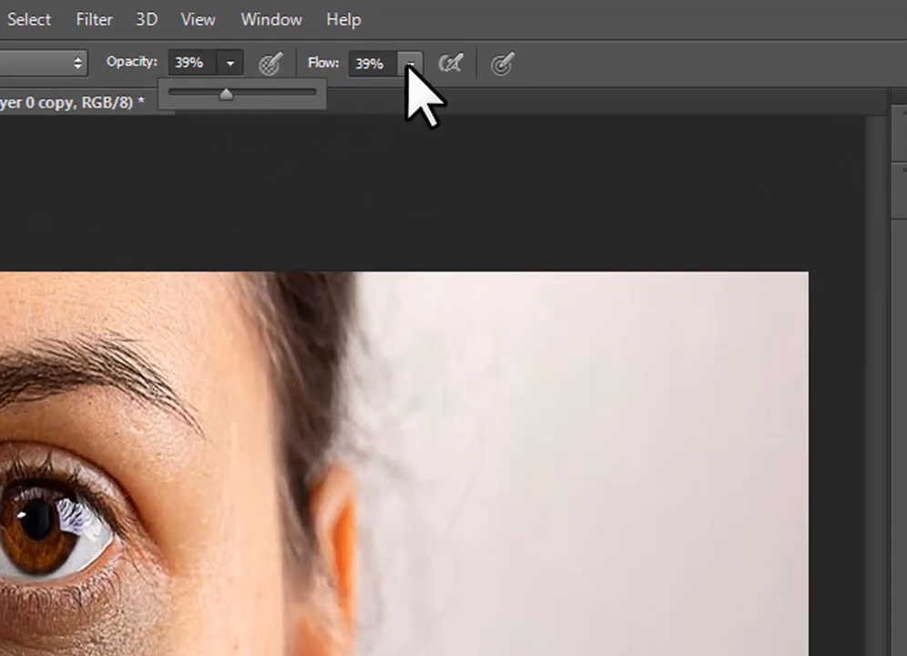
pyautogui.click(410, 64)
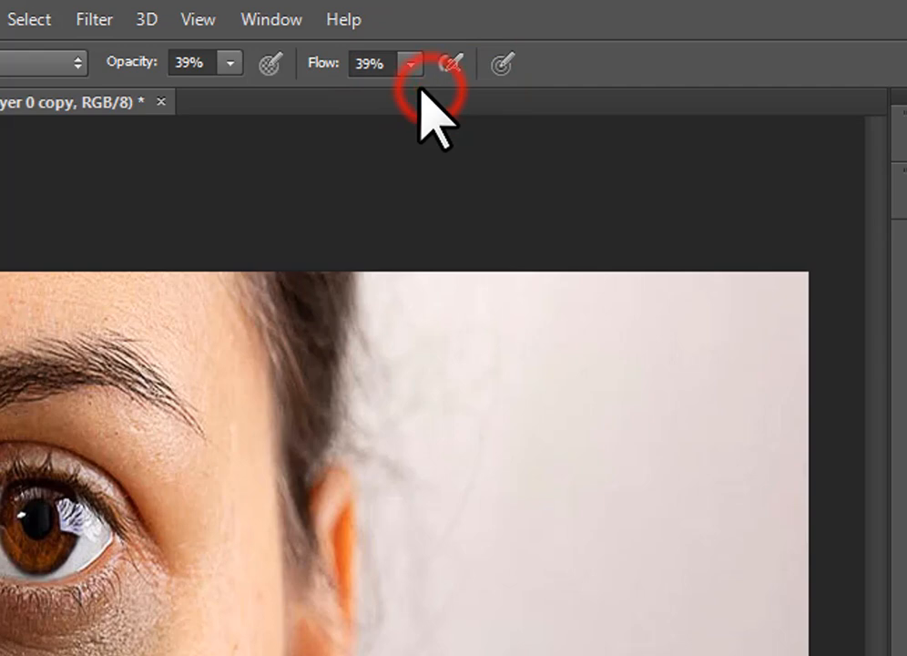
pyautogui.click(404, 65)
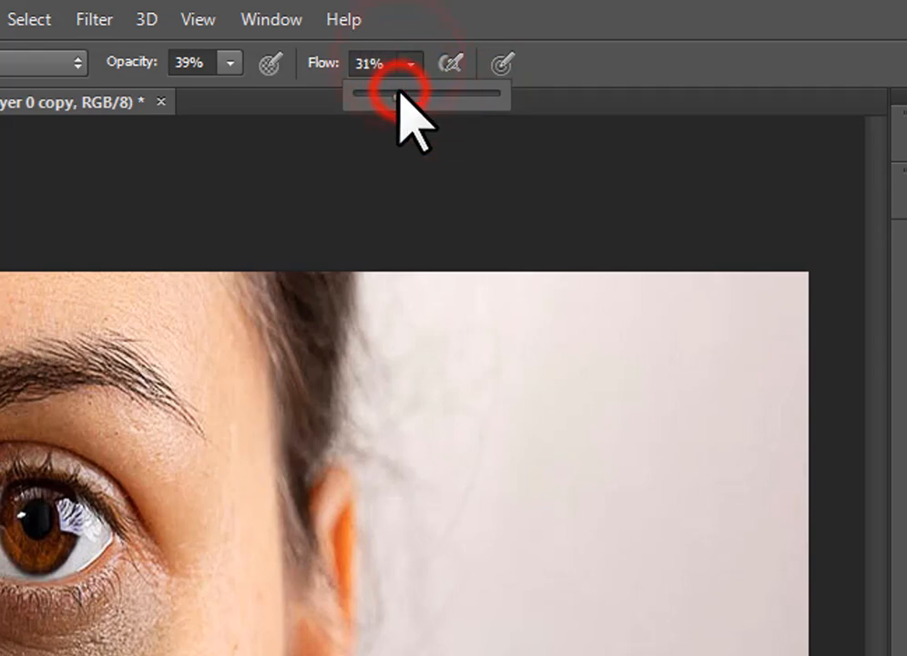
pyautogui.click(415, 92)
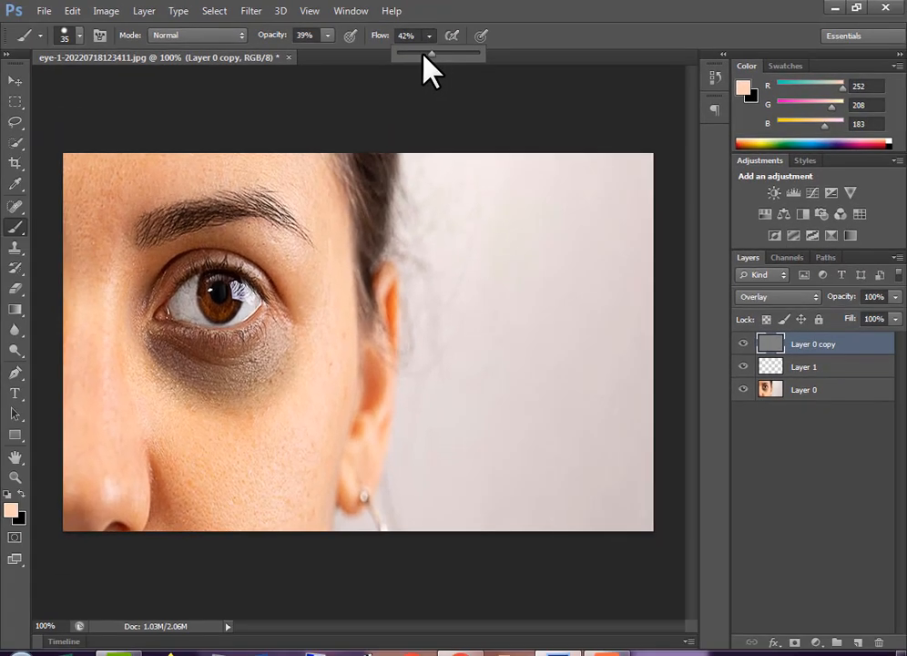
# Paint the sampled skin tone over the dark circle under the eye on Layer 0 copy with the size 35 brush.
pyautogui.click(15, 227)
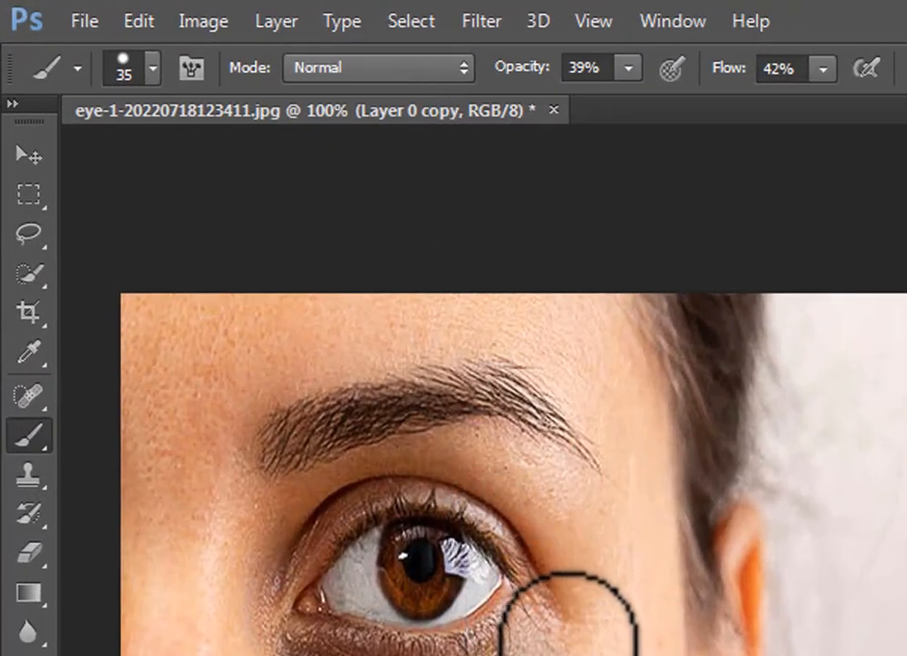
pyautogui.click(566, 650)
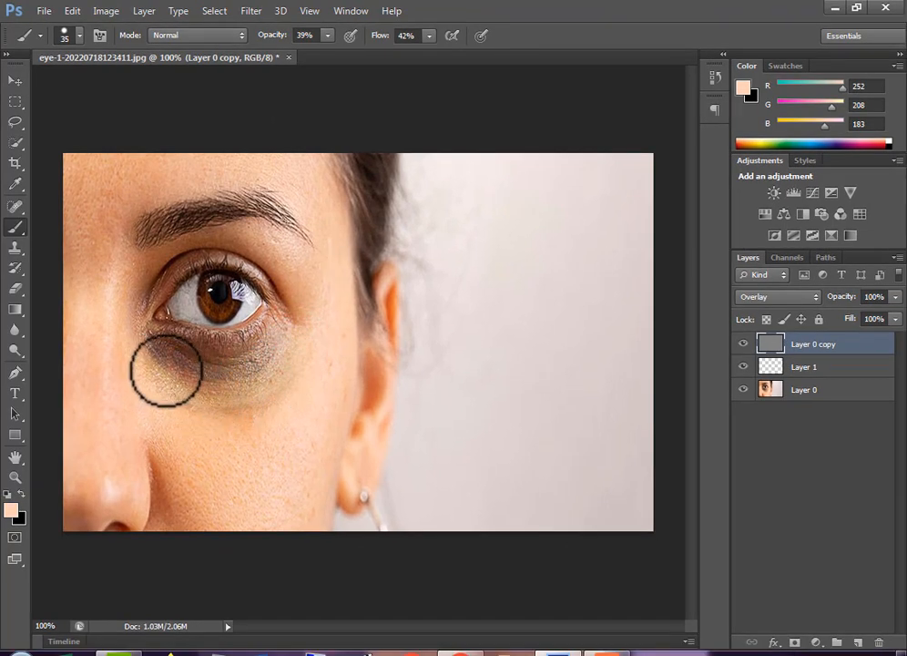
pyautogui.moveTo(265, 361)
pyautogui.mouseDown()
pyautogui.moveTo(292, 373)
pyautogui.moveTo(267, 404)
pyautogui.moveTo(229, 408)
pyautogui.moveTo(167, 391)
pyautogui.moveTo(204, 403)
pyautogui.moveTo(272, 391)
pyautogui.mouseUp()
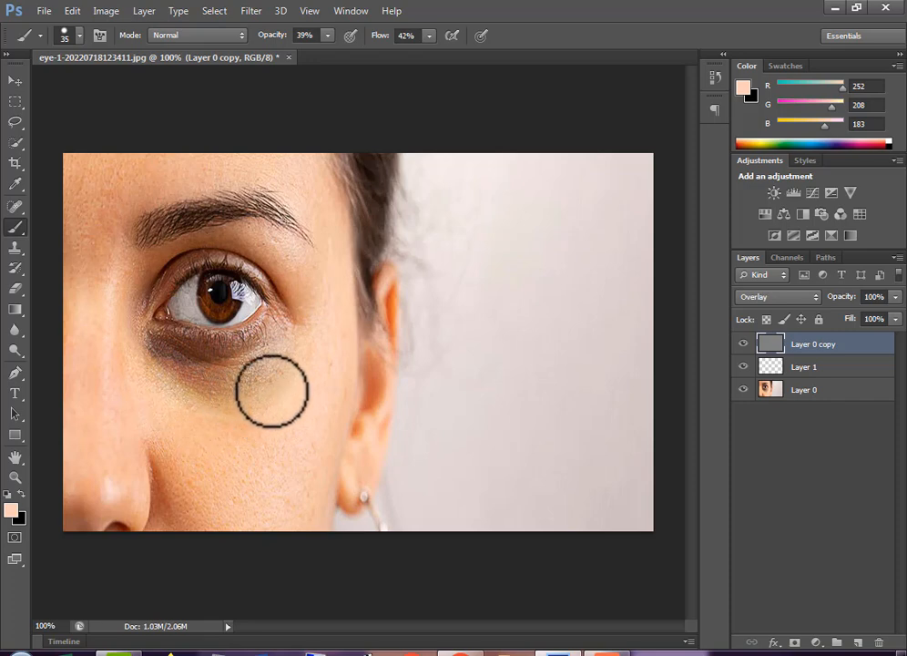
pyautogui.moveTo(290, 337); pyautogui.dragTo(264, 343)
pyautogui.moveTo(190, 350); pyautogui.dragTo(158, 346)
pyautogui.click(204, 381)
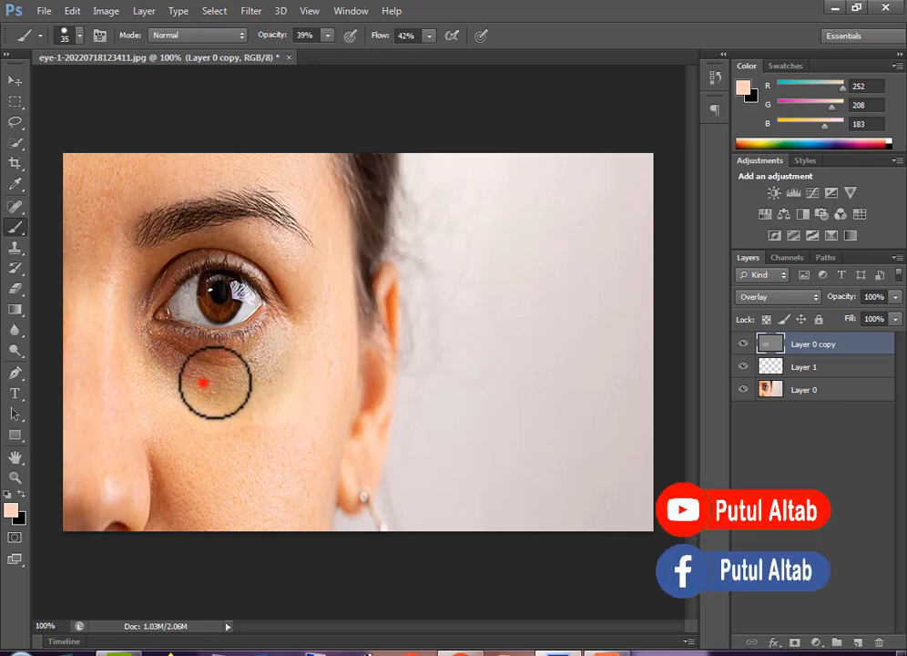
pyautogui.moveTo(298, 338)
pyautogui.mouseDown()
pyautogui.moveTo(263, 372)
pyautogui.moveTo(182, 364)
pyautogui.moveTo(159, 350)
pyautogui.moveTo(206, 364)
pyautogui.moveTo(288, 338)
pyautogui.mouseUp()
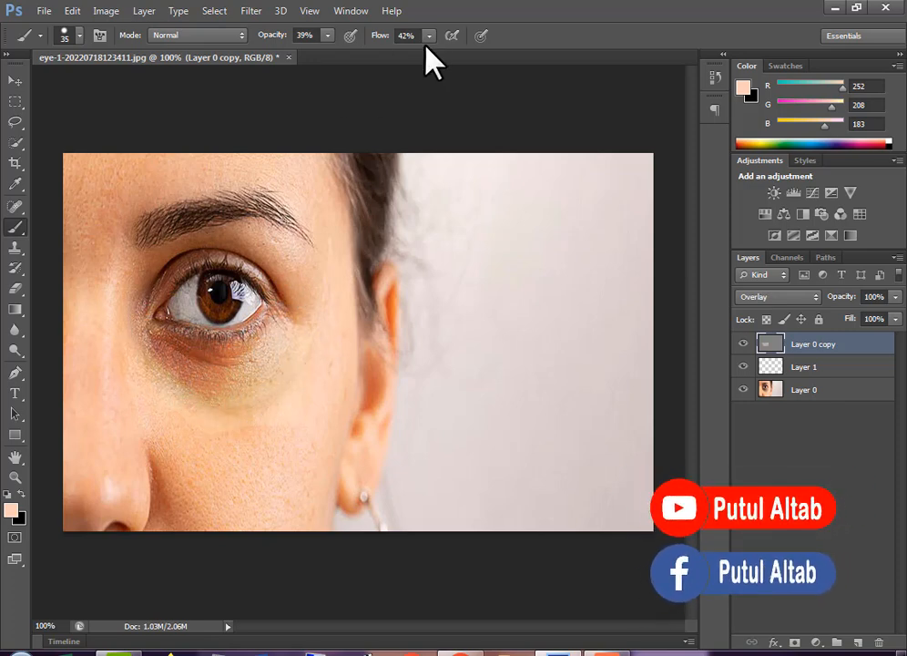
# Set the brush opacity to 57% and paint more skin tone over the under-eye area on Layer 0 copy.
pyautogui.click(327, 36)
pyautogui.moveTo(341, 52); pyautogui.dragTo(341, 51)
pyautogui.moveTo(298, 326)
pyautogui.mouseDown()
pyautogui.moveTo(257, 367)
pyautogui.moveTo(217, 370)
pyautogui.moveTo(227, 387)
pyautogui.moveTo(266, 385)
pyautogui.moveTo(310, 365)
pyautogui.mouseUp()
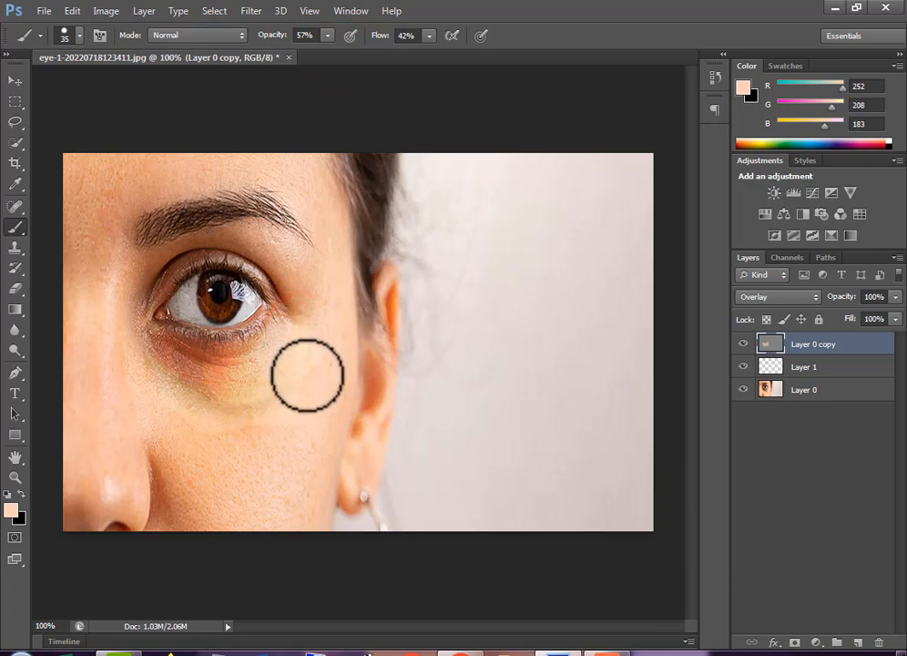
pyautogui.moveTo(234, 405)
pyautogui.mouseDown()
pyautogui.moveTo(163, 357)
pyautogui.moveTo(223, 363)
pyautogui.moveTo(179, 360)
pyautogui.moveTo(180, 376)
pyautogui.moveTo(273, 418)
pyautogui.moveTo(208, 423)
pyautogui.mouseUp()
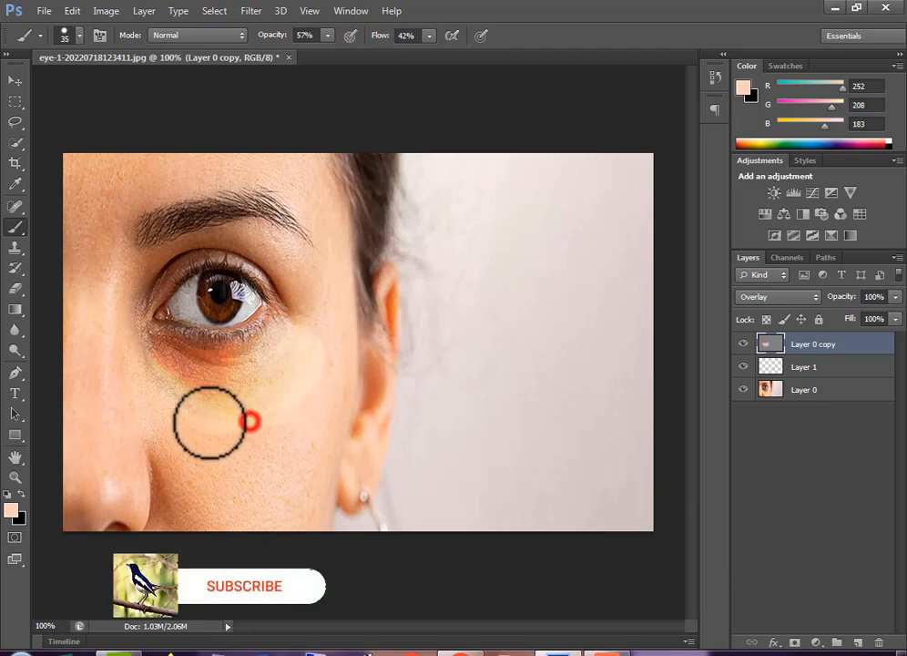
# Set the brush flow to 35% and paint the sampled skin tone over the dark circle under the eye on Layer 1.
pyautogui.click(428, 37)
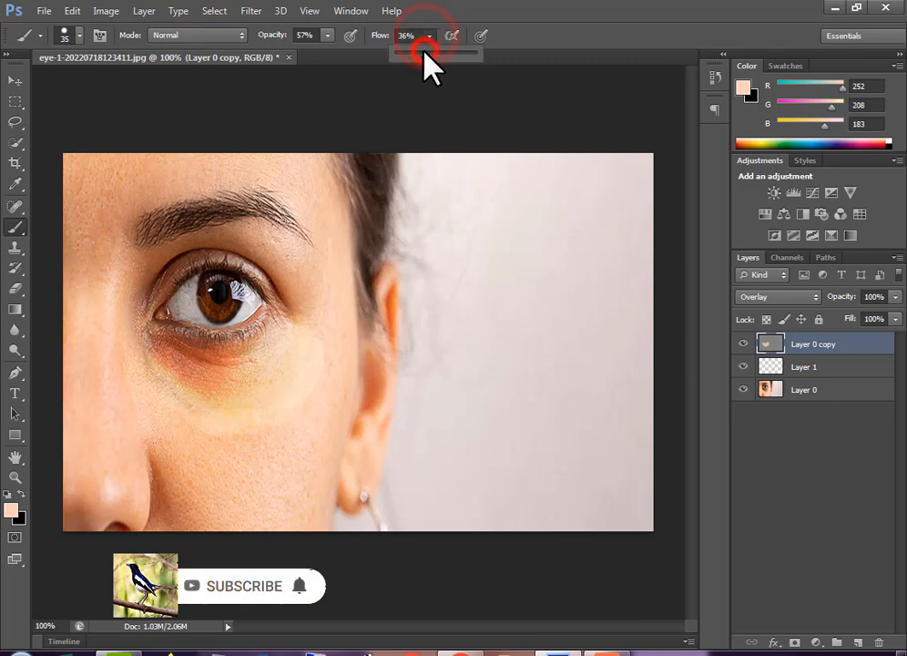
pyautogui.moveTo(293, 321)
pyautogui.mouseDown()
pyautogui.moveTo(286, 342)
pyautogui.moveTo(248, 360)
pyautogui.moveTo(172, 354)
pyautogui.mouseUp()
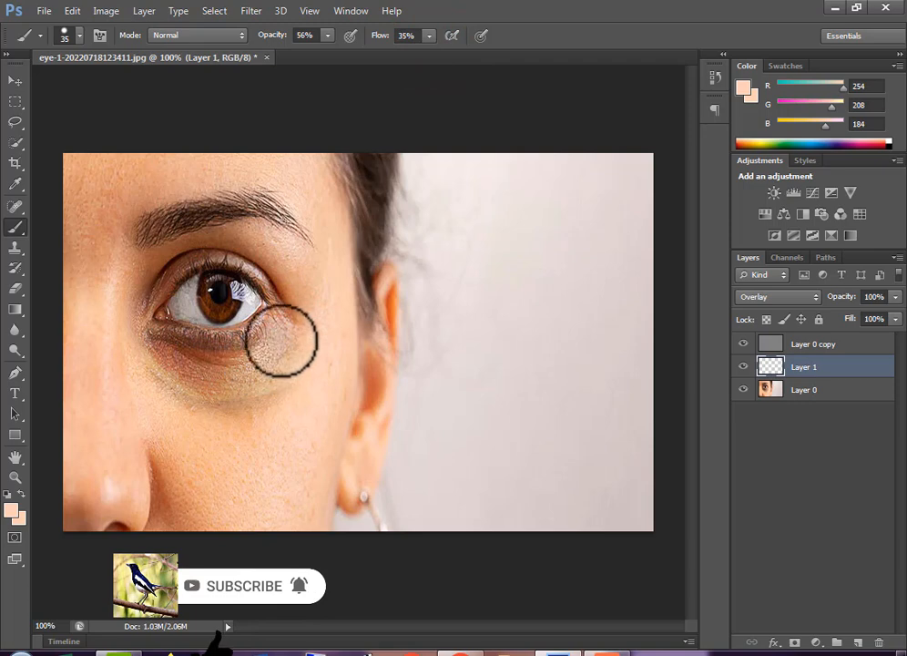
pyautogui.moveTo(298, 323)
pyautogui.mouseDown()
pyautogui.moveTo(270, 365)
pyautogui.moveTo(240, 372)
pyautogui.moveTo(206, 372)
pyautogui.moveTo(170, 351)
pyautogui.moveTo(236, 356)
pyautogui.moveTo(277, 332)
pyautogui.moveTo(223, 348)
pyautogui.moveTo(153, 339)
pyautogui.moveTo(164, 377)
pyautogui.moveTo(208, 402)
pyautogui.moveTo(290, 387)
pyautogui.moveTo(252, 414)
pyautogui.moveTo(203, 413)
pyautogui.moveTo(255, 416)
pyautogui.moveTo(308, 385)
pyautogui.moveTo(312, 353)
pyautogui.moveTo(322, 345)
pyautogui.moveTo(238, 423)
pyautogui.moveTo(257, 427)
pyautogui.moveTo(268, 394)
pyautogui.mouseUp()
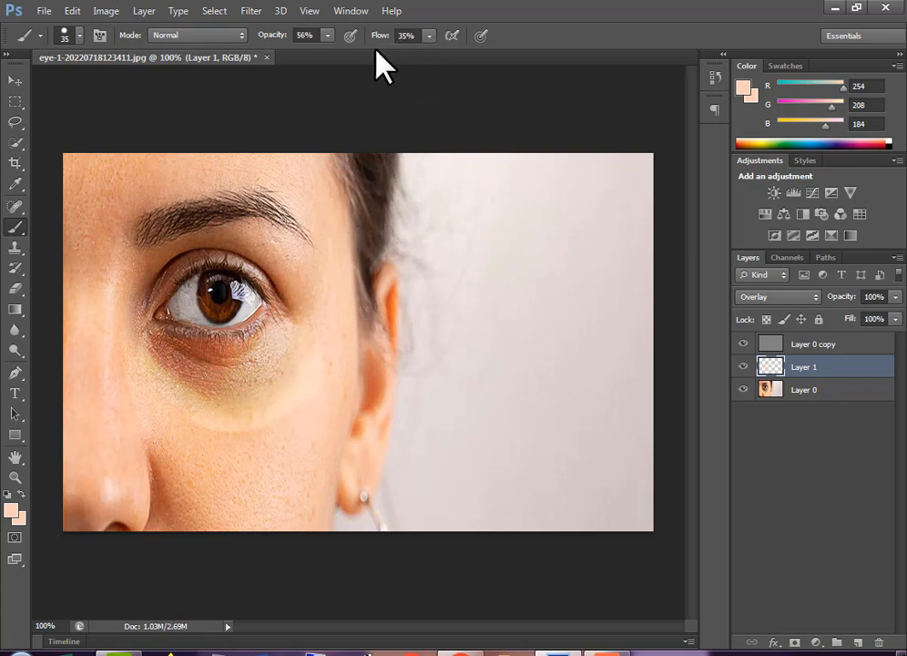
# Set the brush opacity to 33% and blend the skin tone across the remaining dark area under the eye on Layer 1.
pyautogui.click(326, 35)
pyautogui.moveTo(315, 56); pyautogui.dragTo(310, 52)
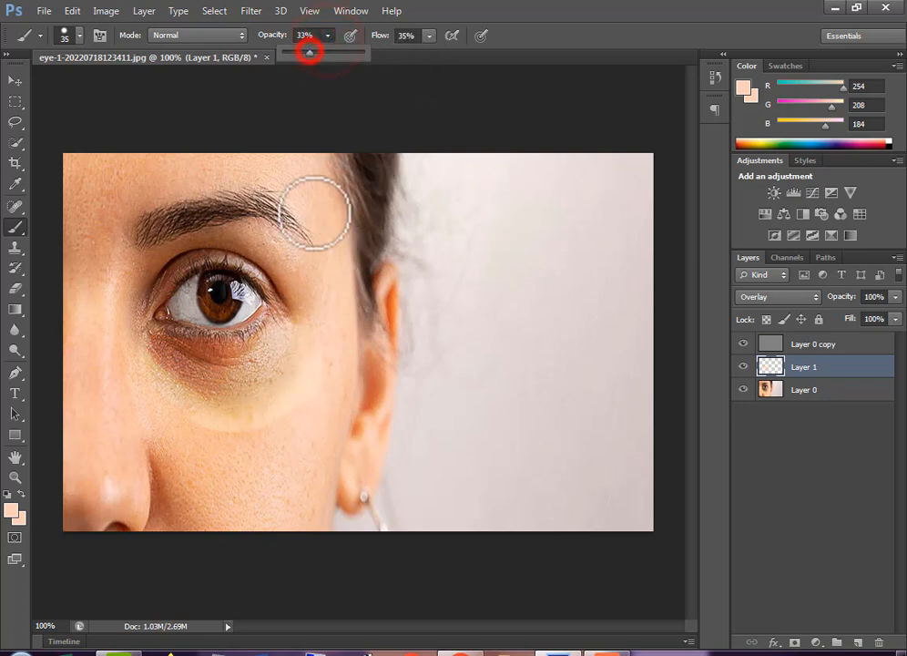
pyautogui.moveTo(320, 390)
pyautogui.mouseDown()
pyautogui.moveTo(234, 433)
pyautogui.moveTo(193, 423)
pyautogui.moveTo(252, 425)
pyautogui.moveTo(318, 398)
pyautogui.moveTo(297, 412)
pyautogui.moveTo(198, 425)
pyautogui.moveTo(180, 411)
pyautogui.moveTo(302, 377)
pyautogui.moveTo(153, 382)
pyautogui.moveTo(218, 381)
pyautogui.moveTo(312, 358)
pyautogui.moveTo(248, 372)
pyautogui.moveTo(157, 357)
pyautogui.moveTo(239, 350)
pyautogui.moveTo(161, 355)
pyautogui.mouseUp()
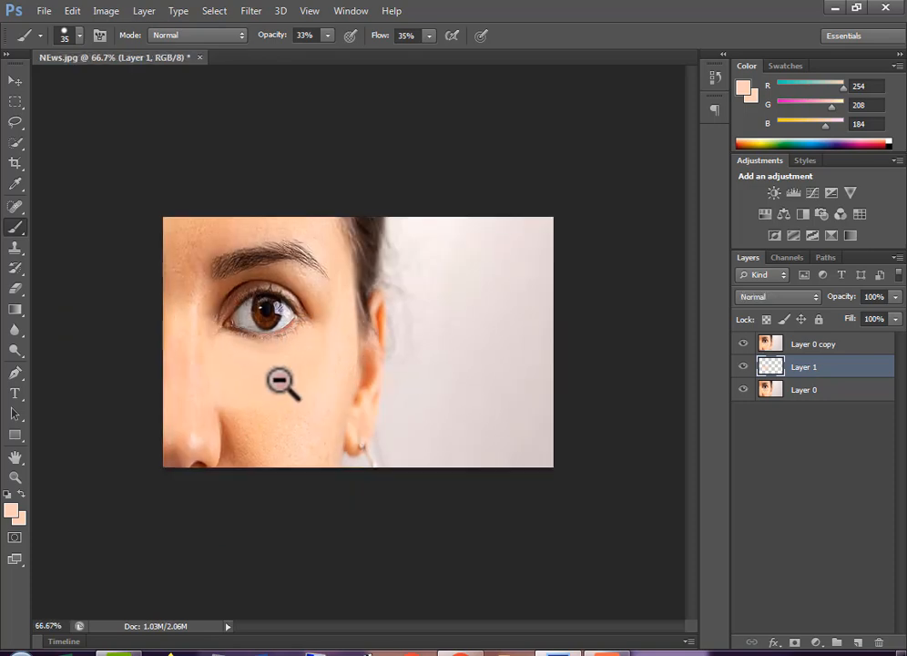
pyautogui.keyDown('ctrl'); pyautogui.keyDown('alt'); pyautogui.click(283, 381); pyautogui.keyUp('alt'); pyautogui.keyUp('ctrl')
pyautogui.hotkey('ctrl', 'z')
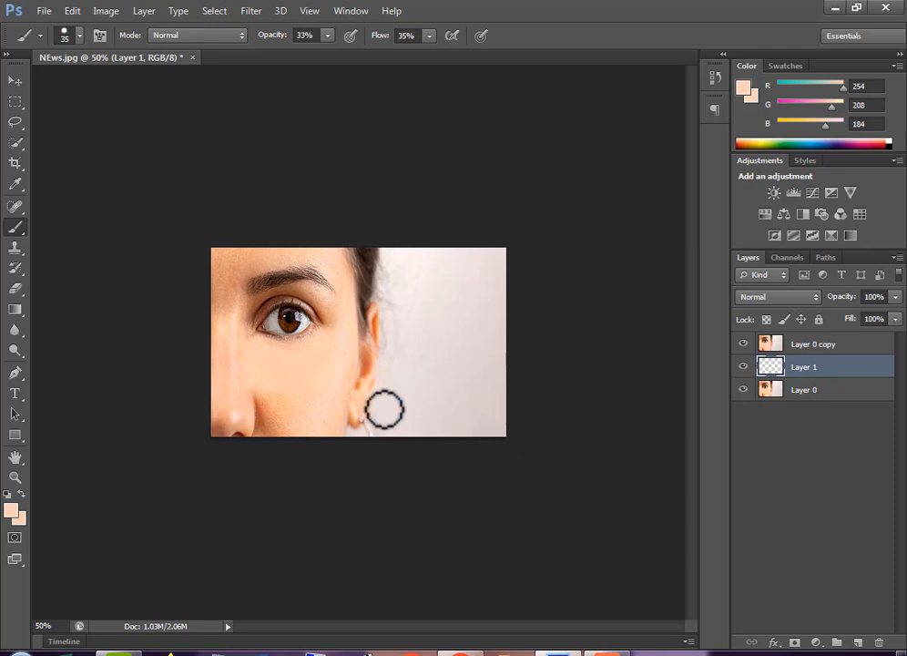